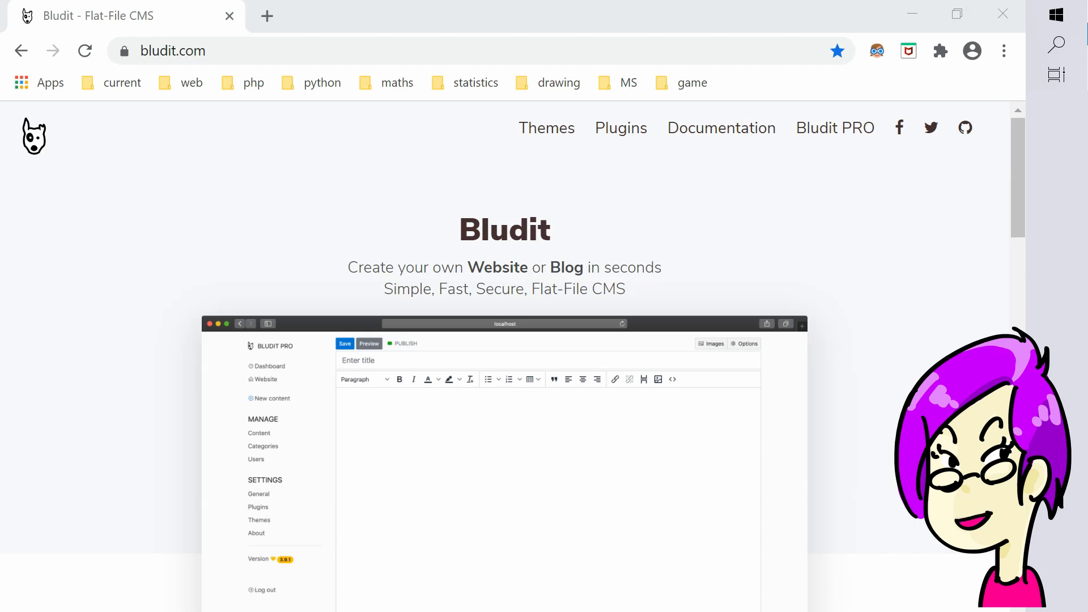
# Step: Load localhost/MONImation/admin in a new browser tab
pyautogui.click(265, 16)
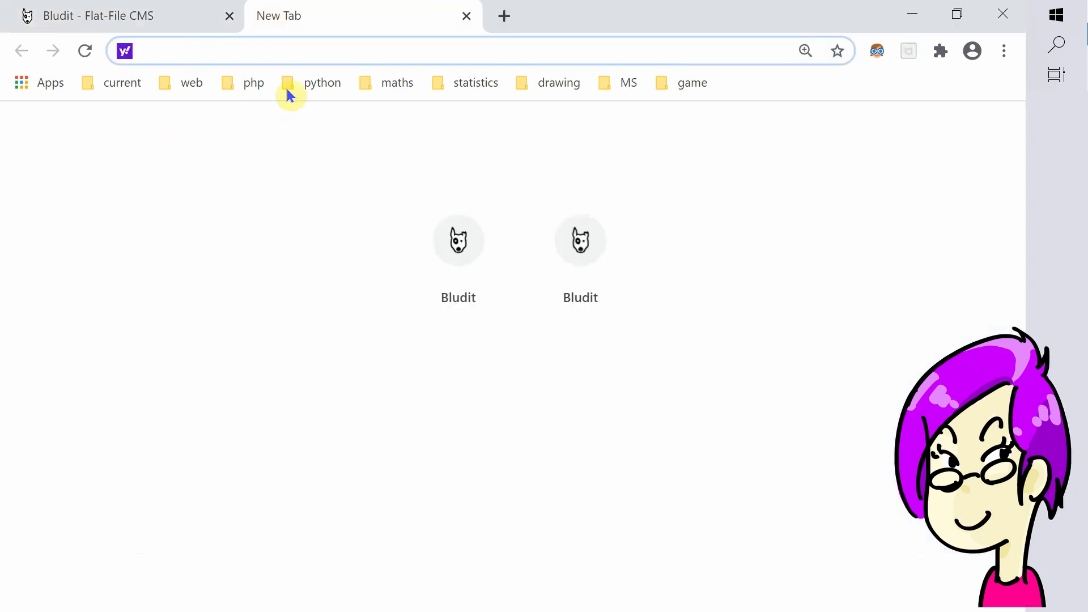
pyautogui.write('localhost/MONImation/admin')
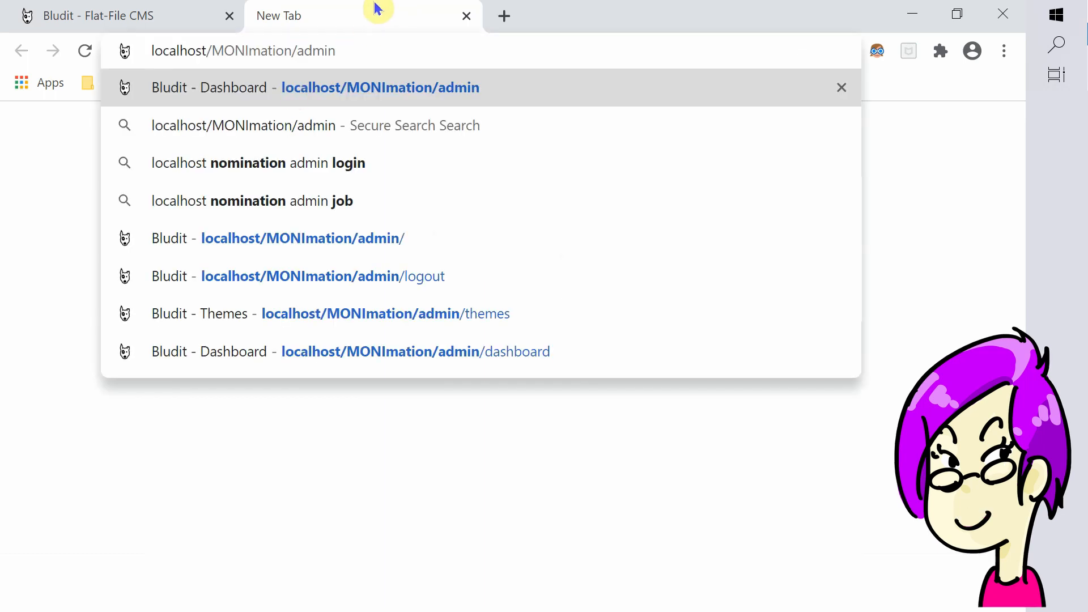
pyautogui.click(210, 51)
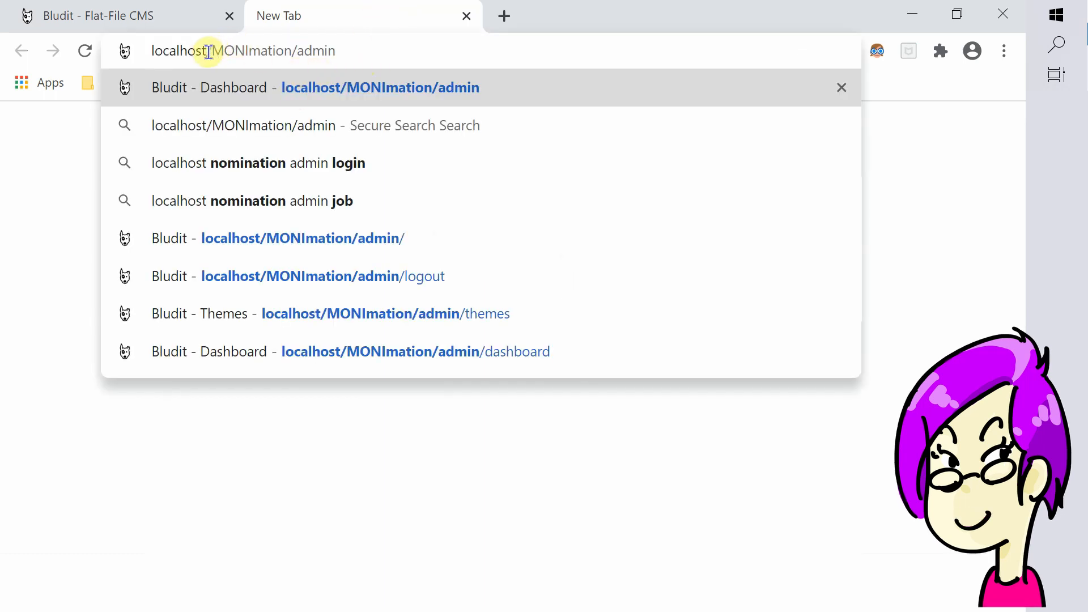
pyautogui.moveTo(287, 46); pyautogui.dragTo(290, 46)
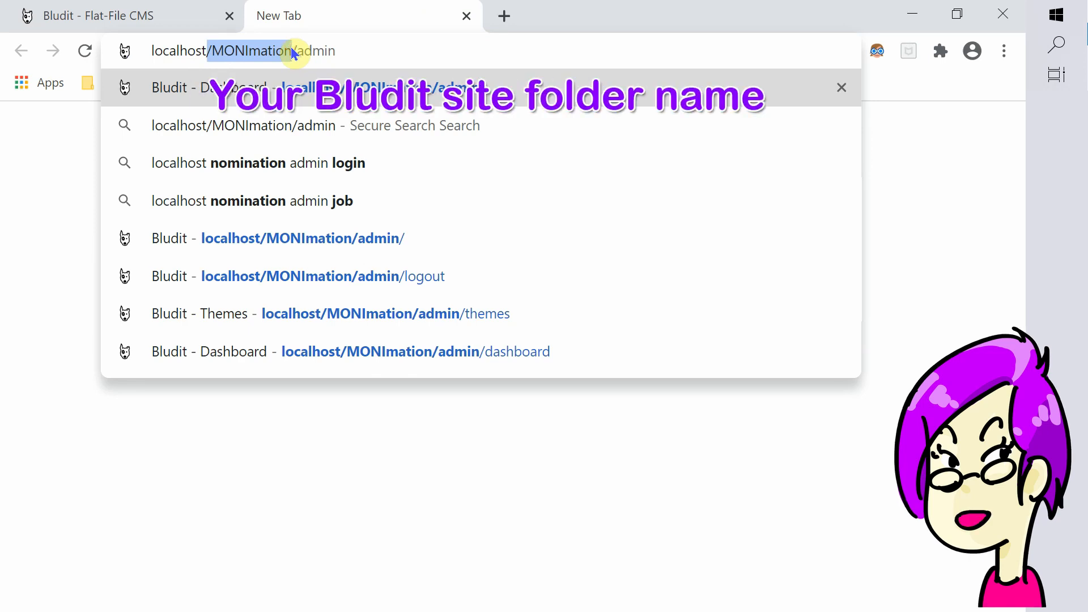
pyautogui.click(382, 42)
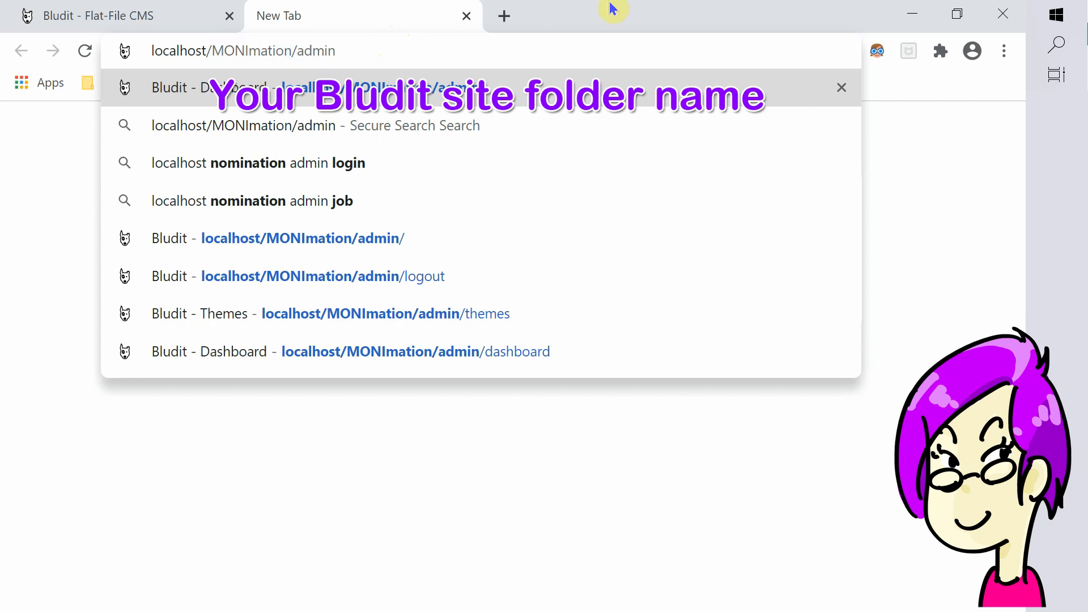
pyautogui.press('Return')
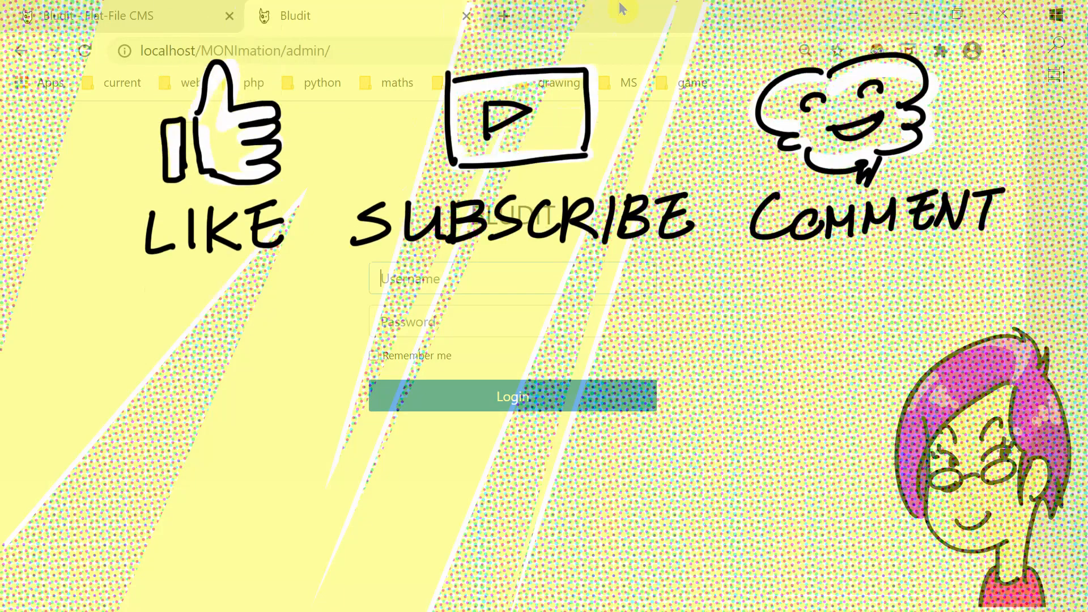
# Step: Fill in the admin username and password on the login form
pyautogui.write('admin')
pyautogui.press('Tab')
pyautogui.write('•')
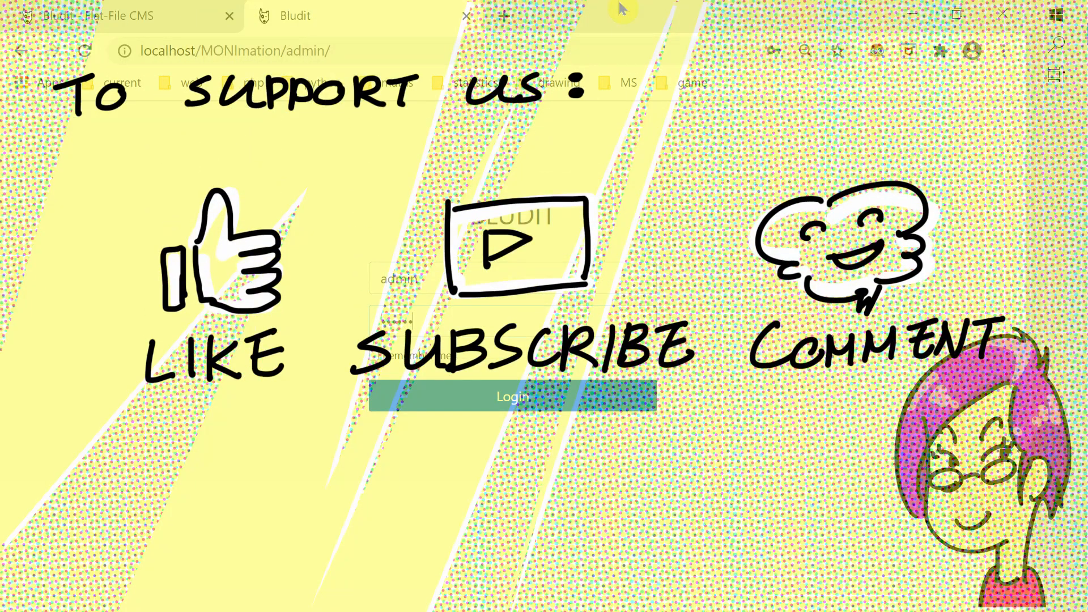
pyautogui.write('••••••••••')
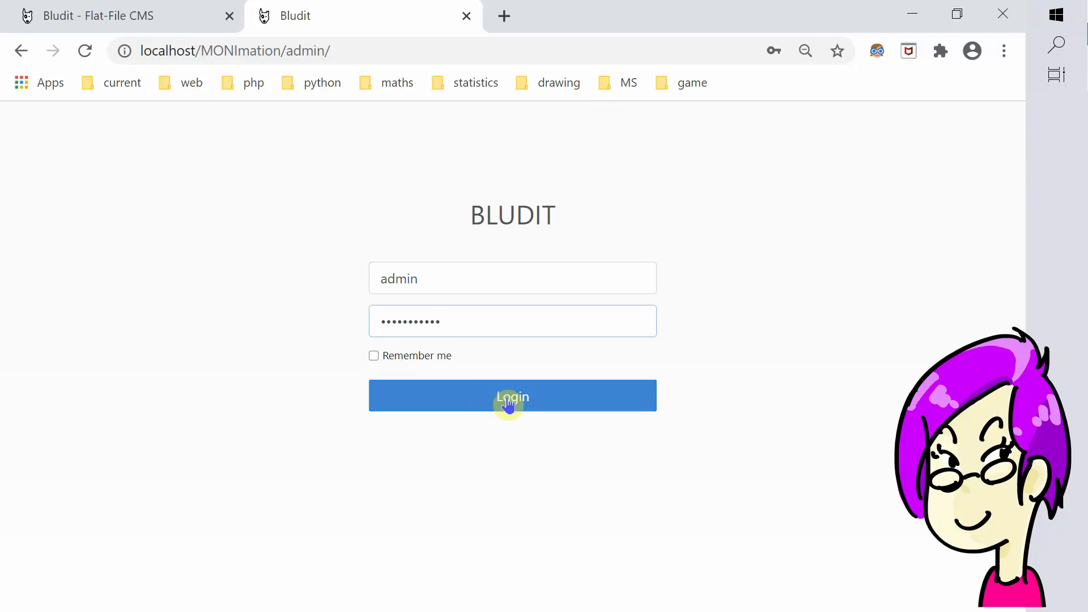
# Step: Log in and go to the Themes page under Settings
pyautogui.click(506, 398)
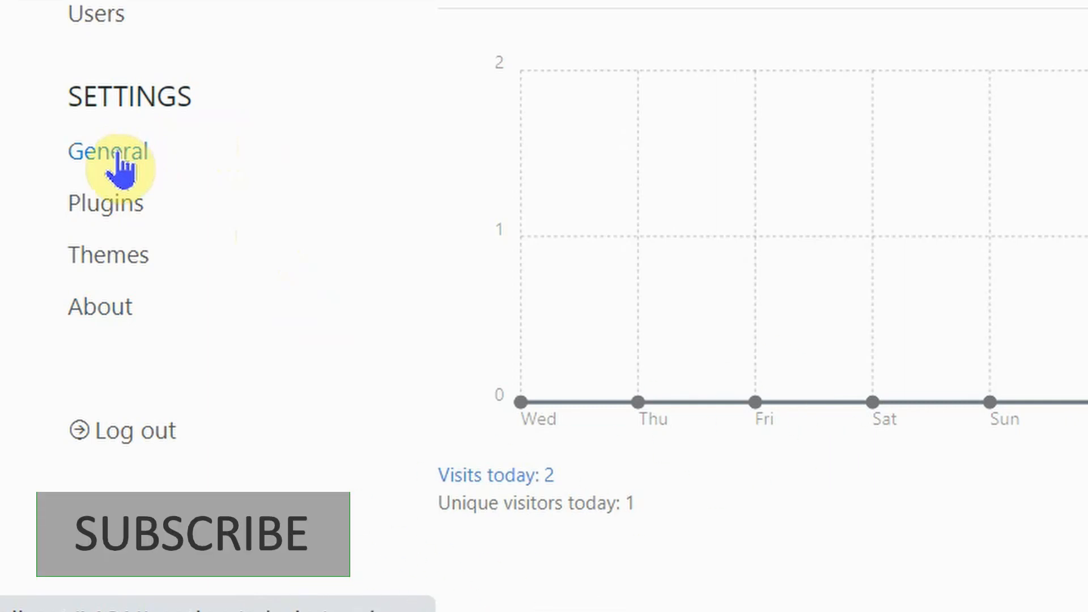
pyautogui.click(108, 262)
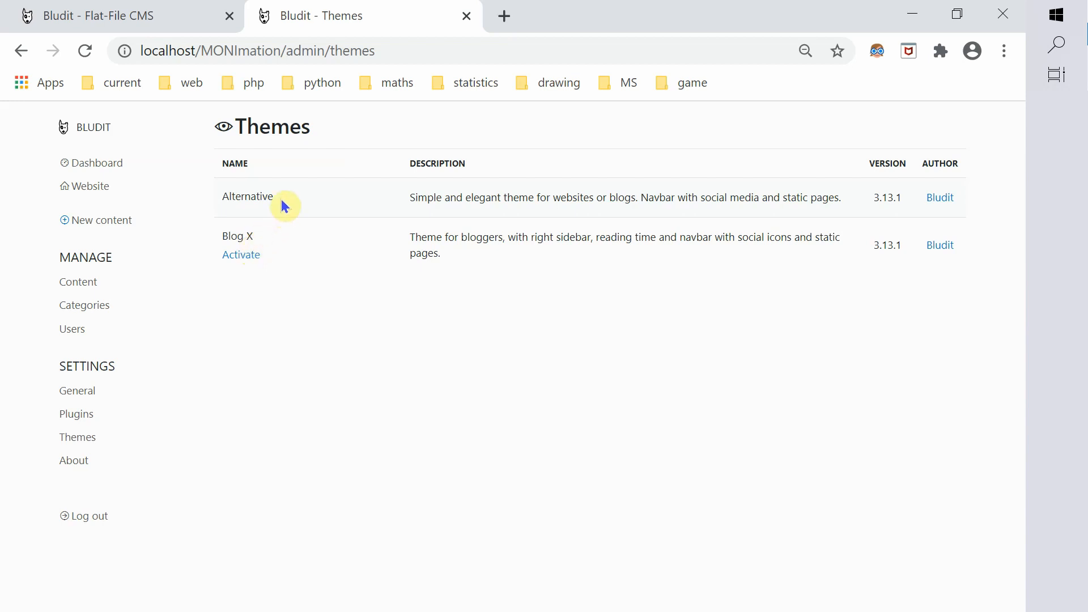
# Step: Open the public website in a new tab and activate the Blog X theme
pyautogui.click(97, 189)
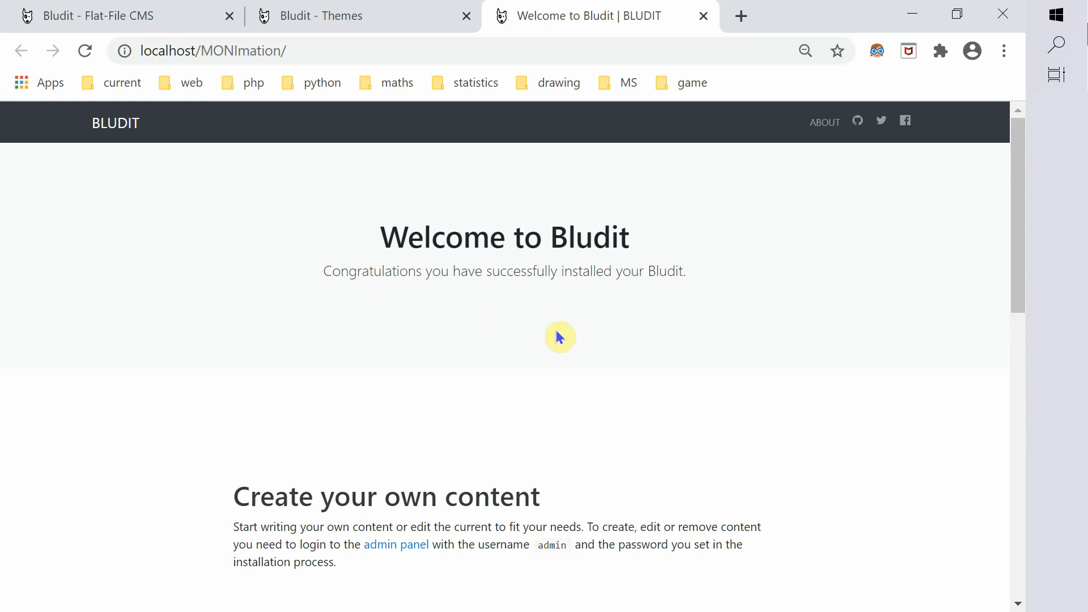
pyautogui.click(371, 27)
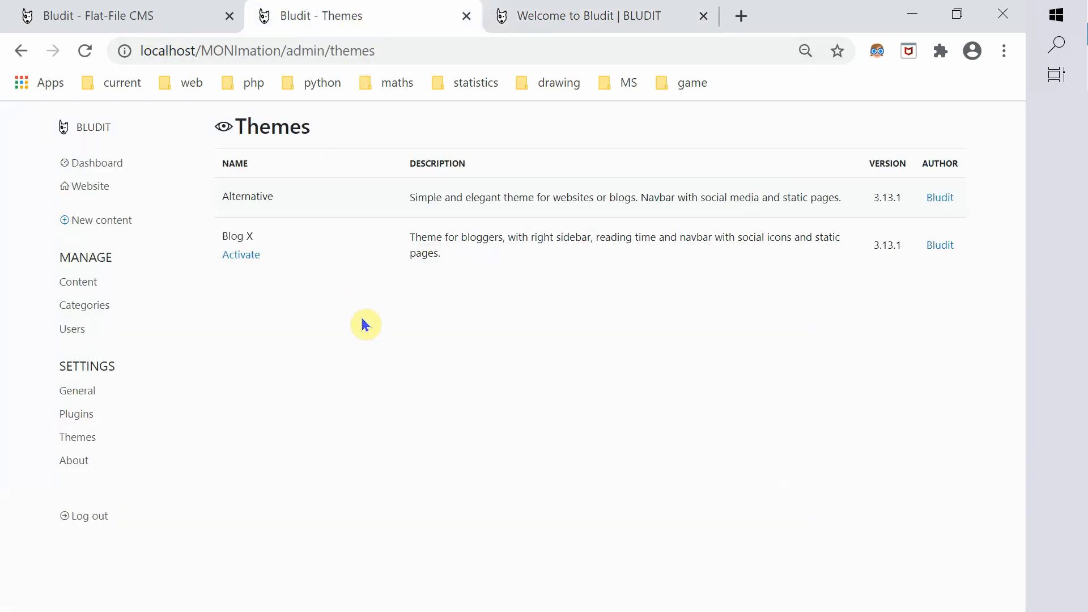
pyautogui.click(247, 254)
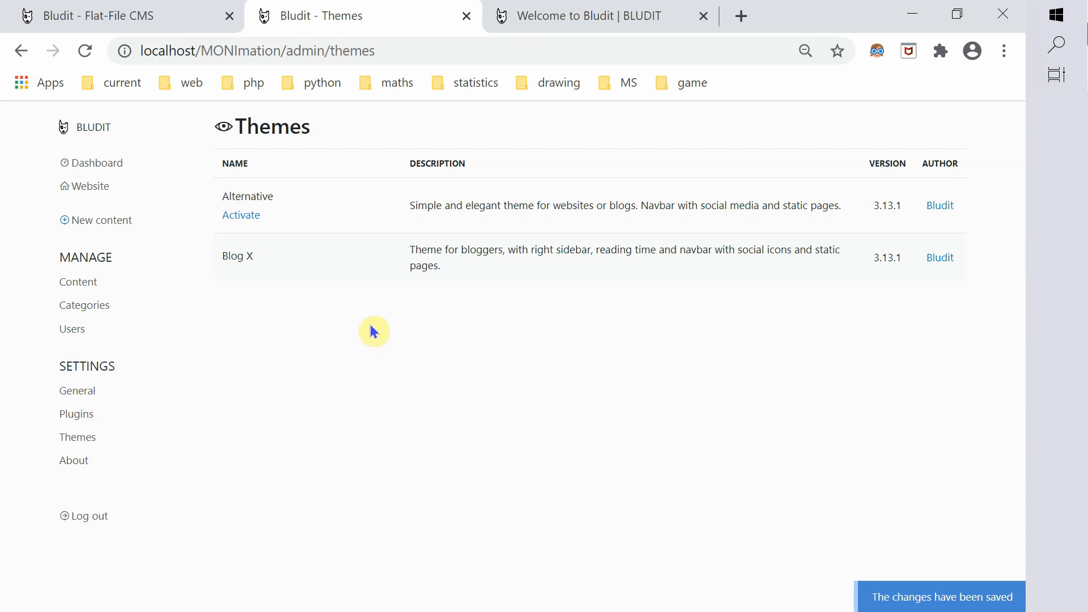
# Step: Reload the public site to see Blog X, then return to the bludit.com tab
pyautogui.click(557, 28)
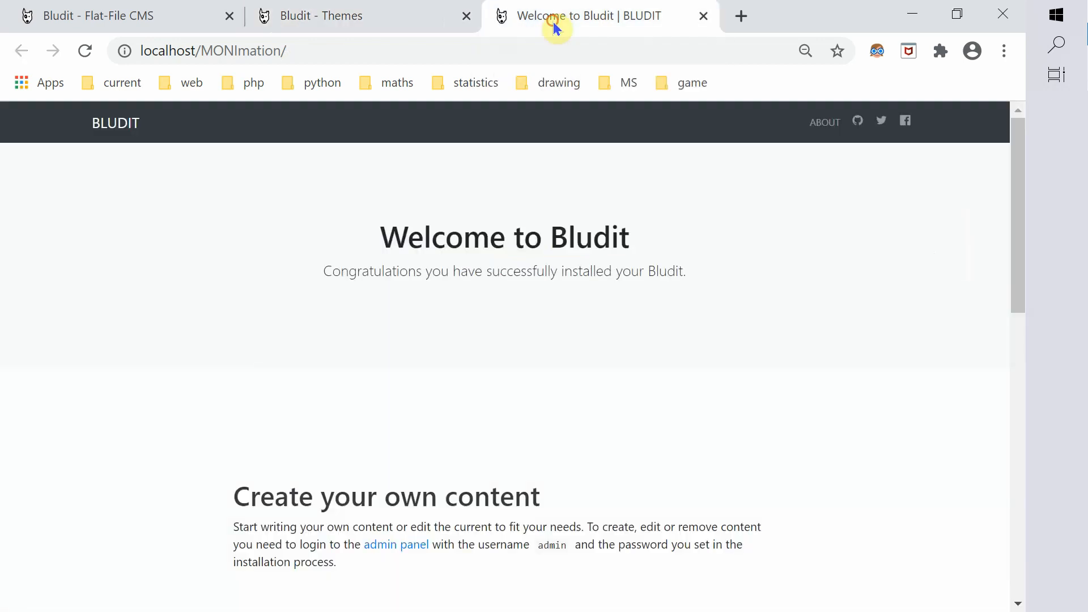
pyautogui.click(86, 50)
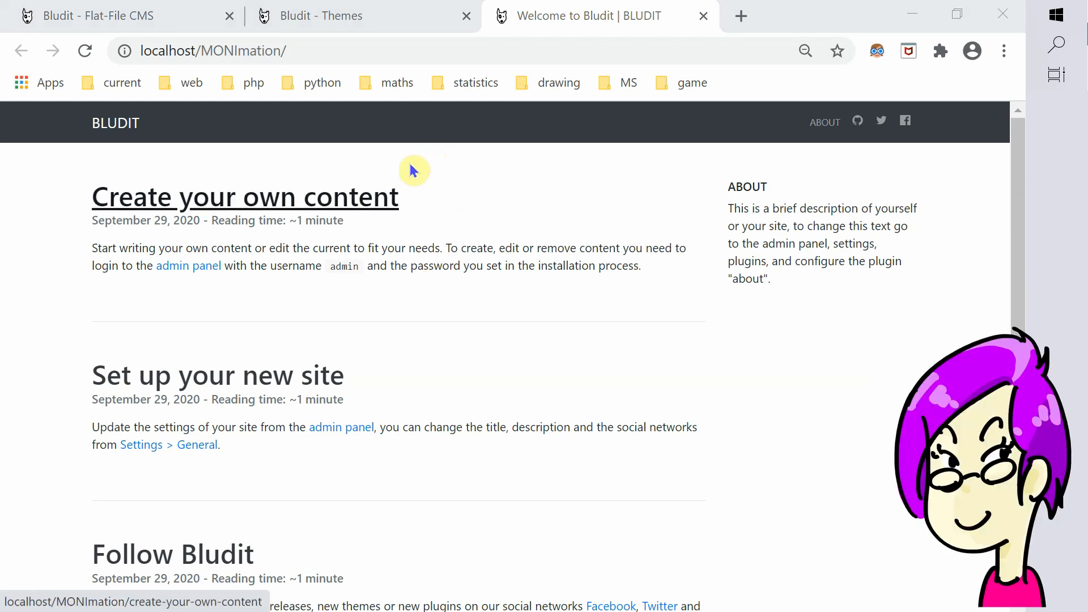
pyautogui.click(143, 15)
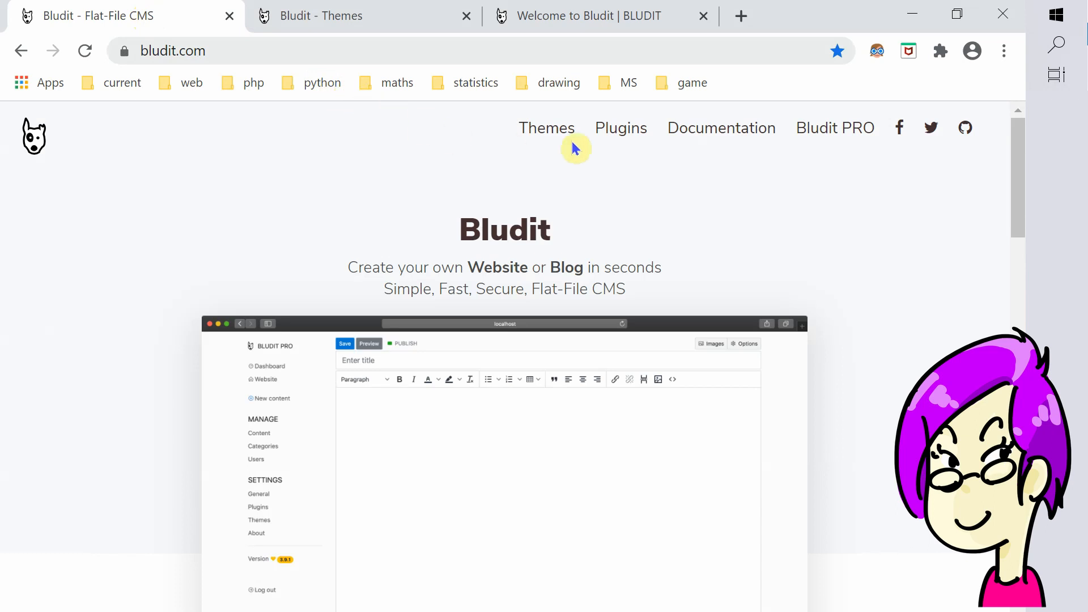
# Step: Browse the themes.bludit.com catalogue and open the Andy theme's page
pyautogui.click(542, 134)
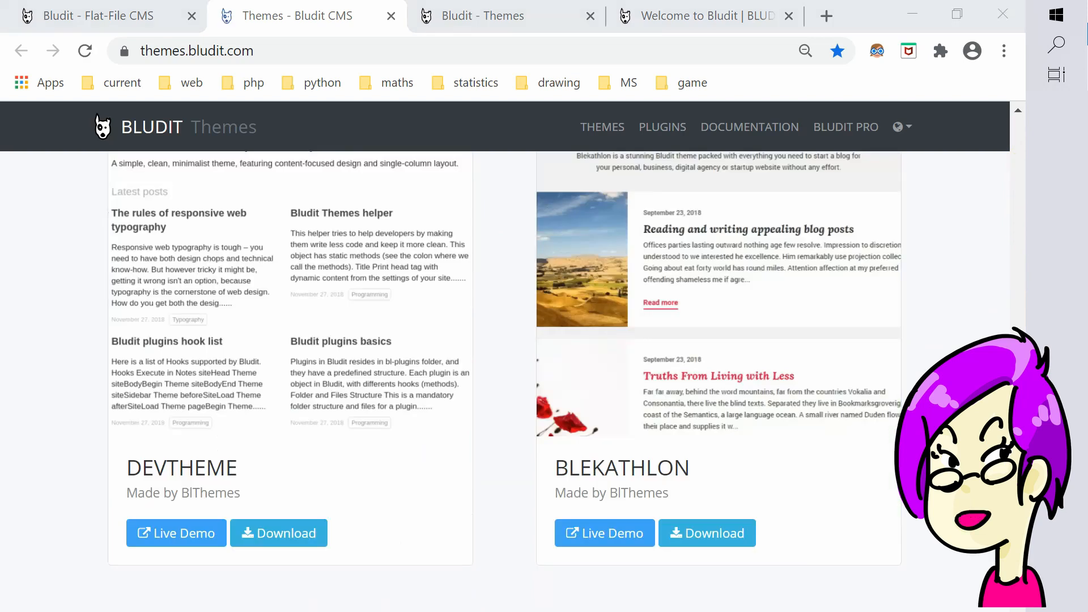
pyautogui.scroll(-7, 954, 328)
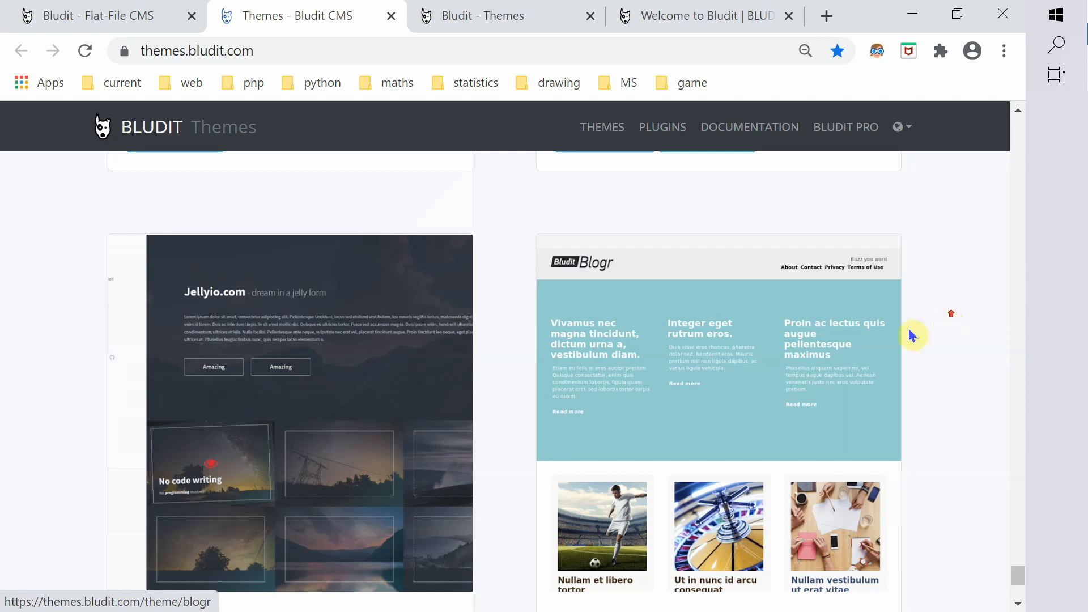
pyautogui.scroll(5, 913, 332)
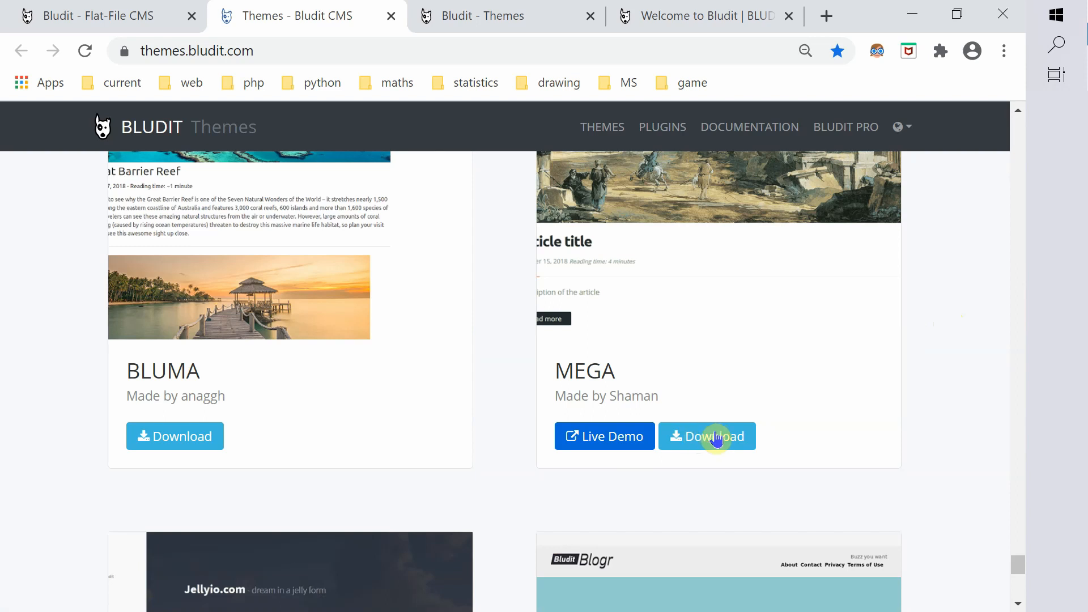
pyautogui.click(717, 438)
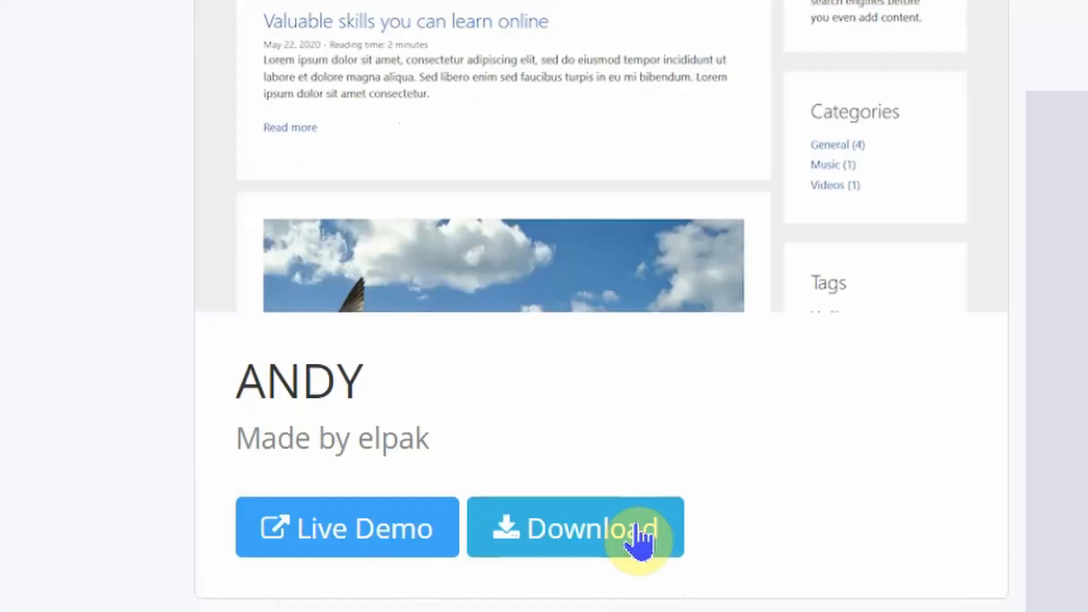
pyautogui.click(640, 541)
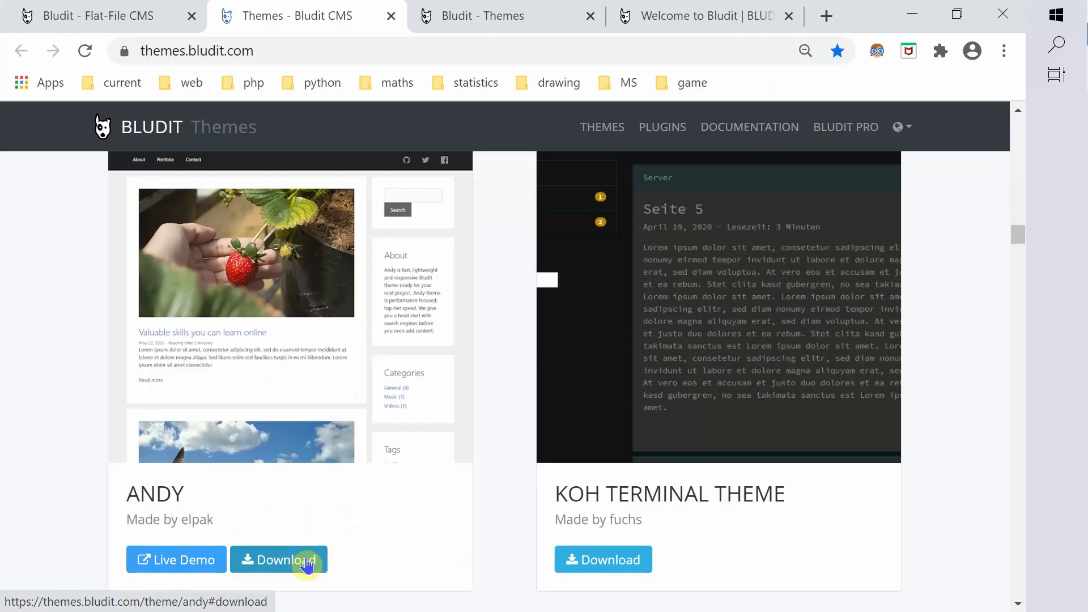
pyautogui.click(306, 562)
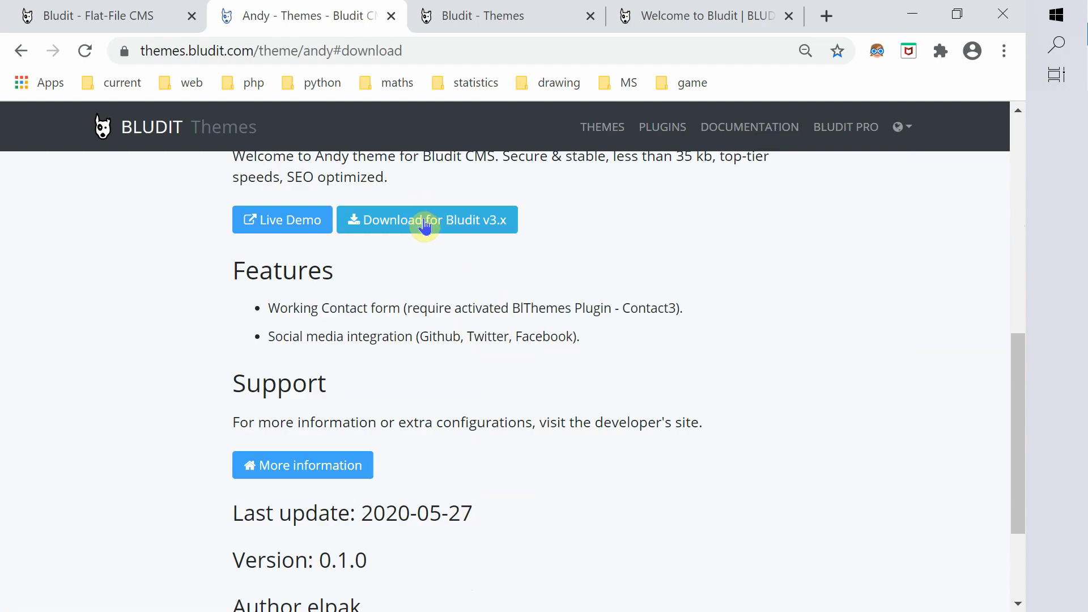
# Step: Download andy.zip for Bludit v3.x and show it in the Downloads folder
pyautogui.click(425, 226)
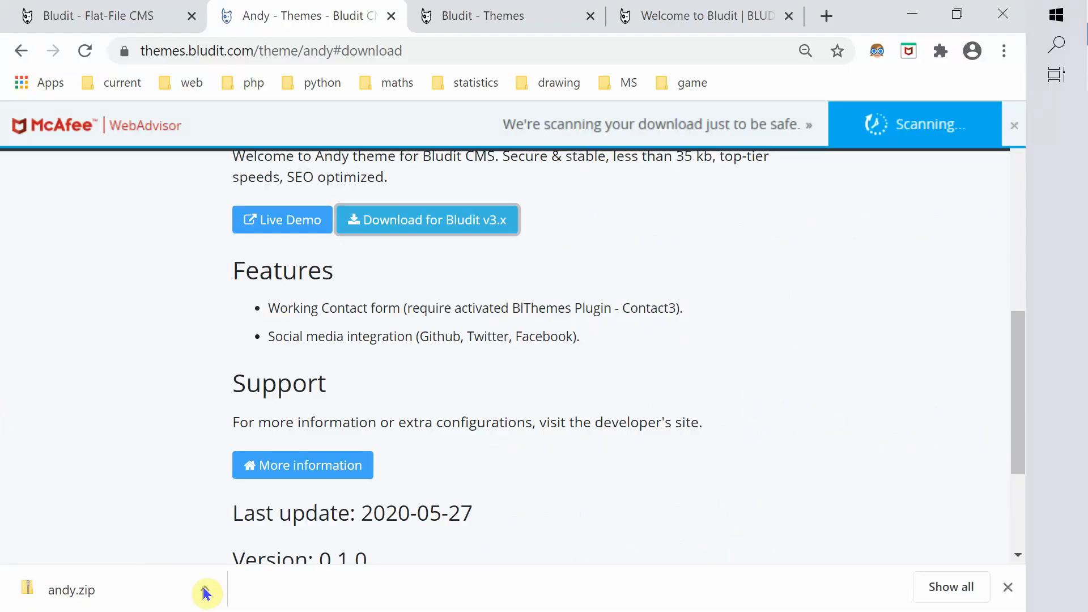
pyautogui.click(204, 589)
pyautogui.click(280, 518)
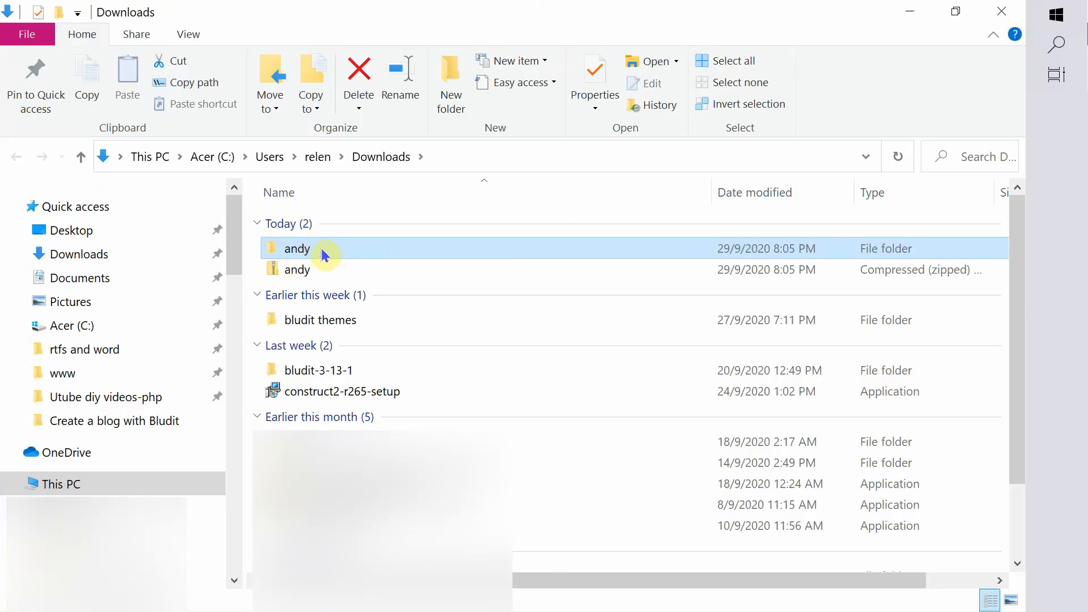
# Step: Copy the andy theme folder from the extracted download in Downloads
pyautogui.doubleClick(323, 254)
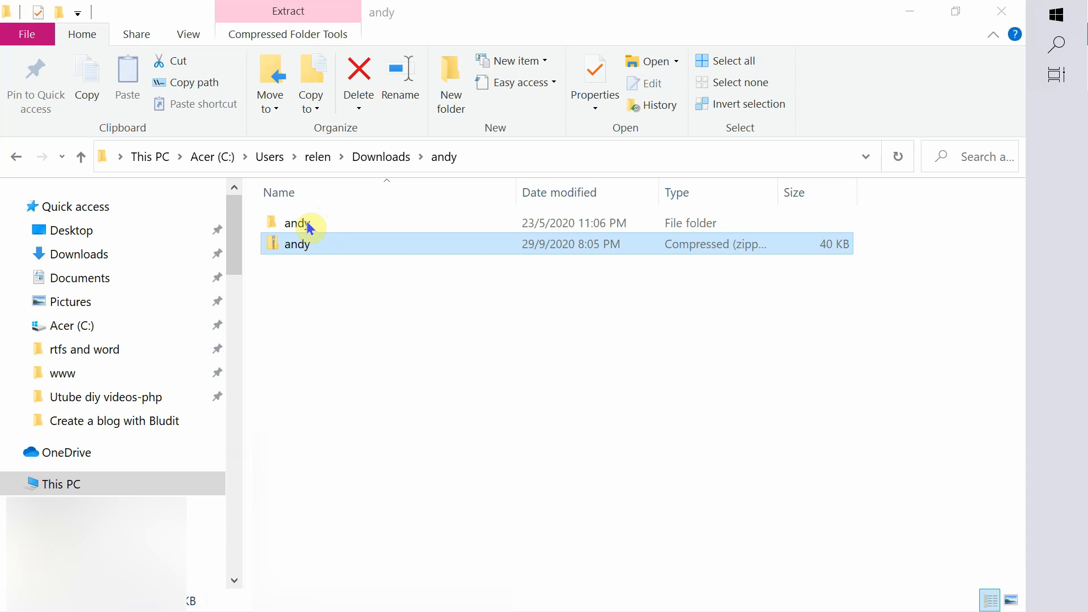
pyautogui.rightClick(309, 228)
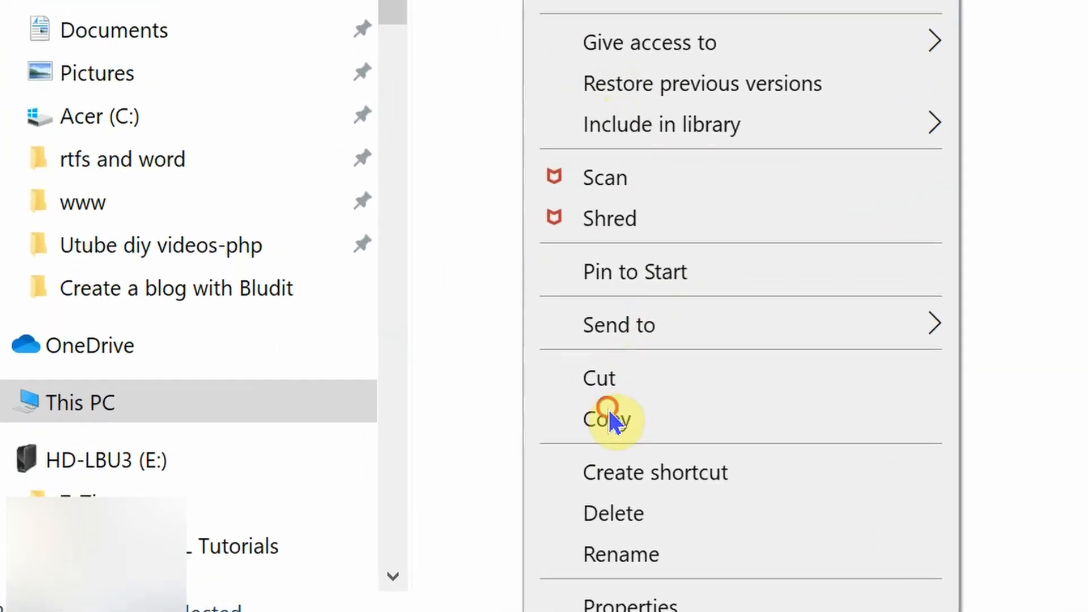
pyautogui.click(354, 493)
# Step: Paste the andy folder into www > MONImation > bl-themes, then return to the browser
pyautogui.click(117, 122)
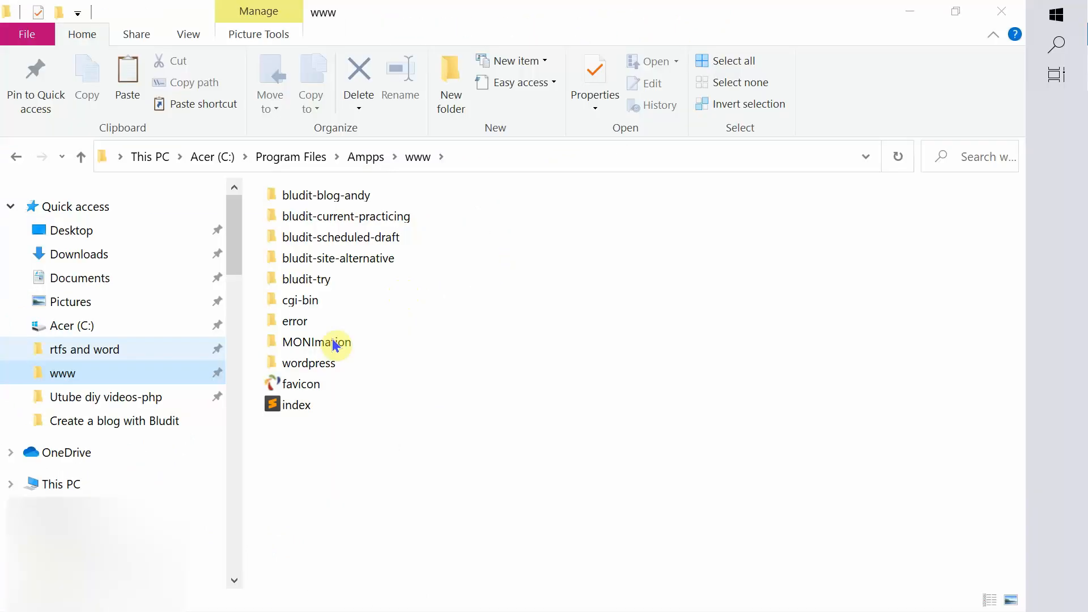
pyautogui.doubleClick(334, 341)
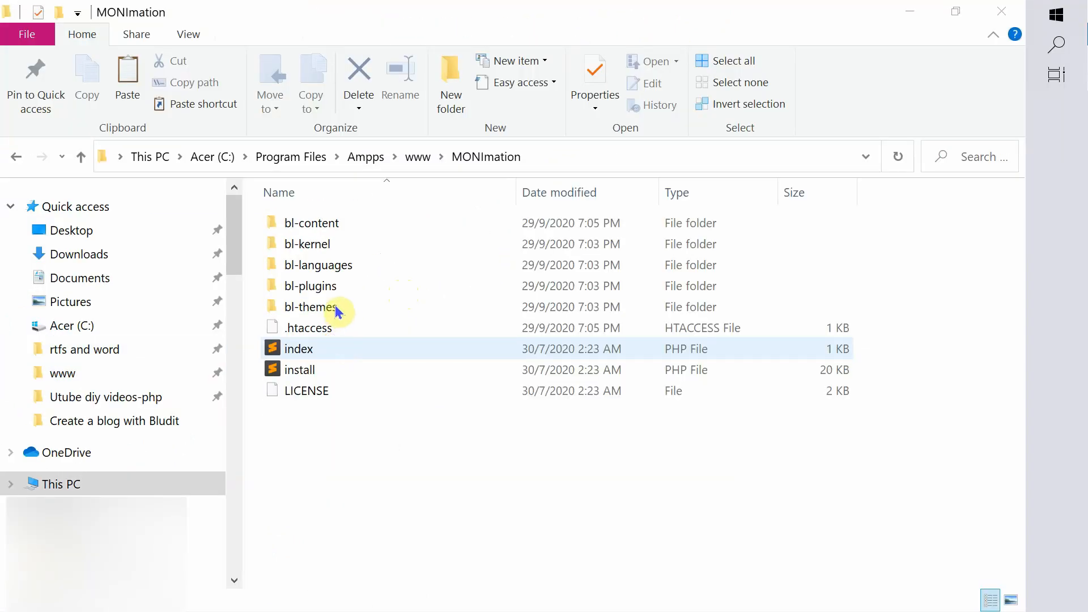
pyautogui.doubleClick(335, 308)
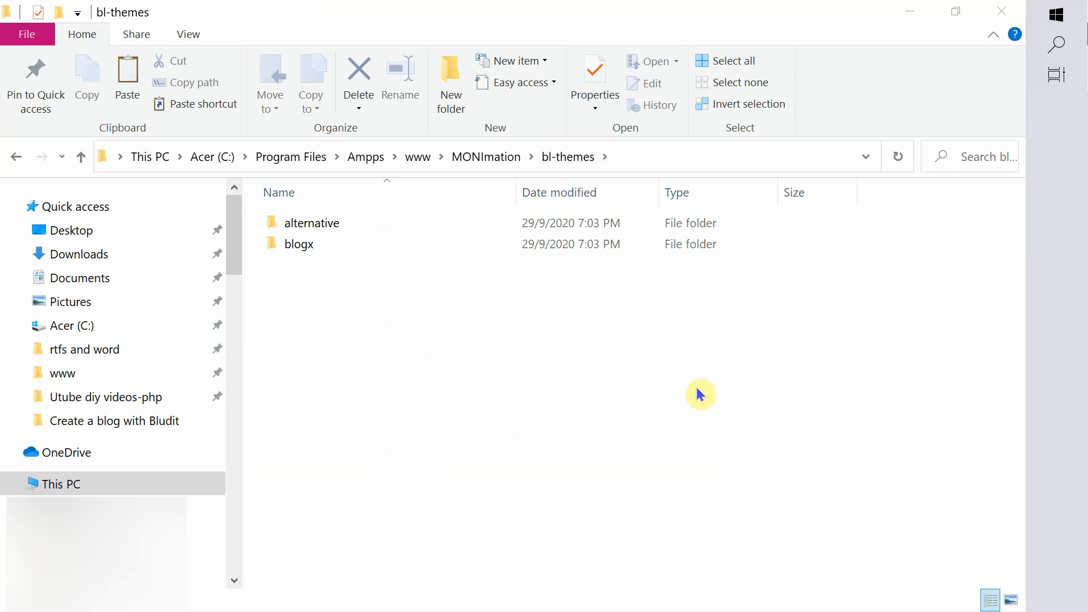
pyautogui.hotkey('ctrl', 'v')
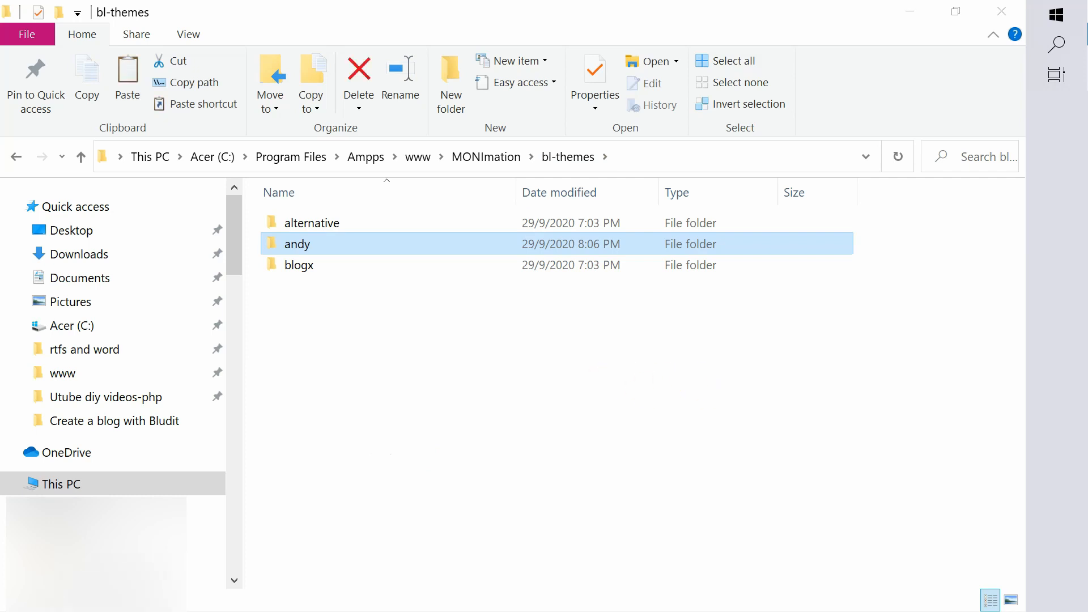
pyautogui.hotkey('alt', 'Tab')
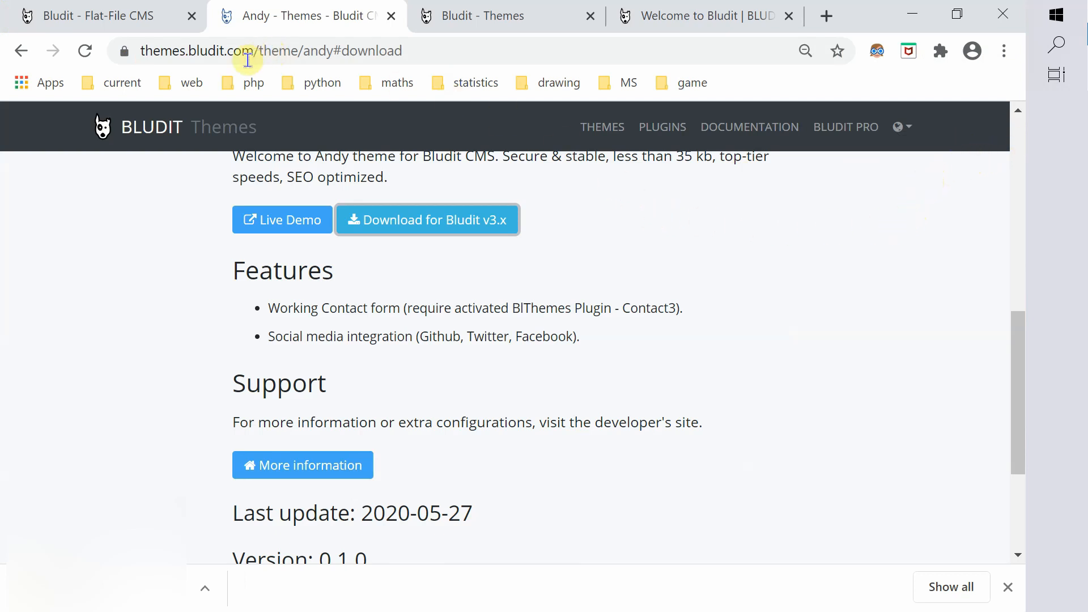
# Step: Activate the Andy theme in the admin and reload the MONImation homepage to view it
pyautogui.click(466, 18)
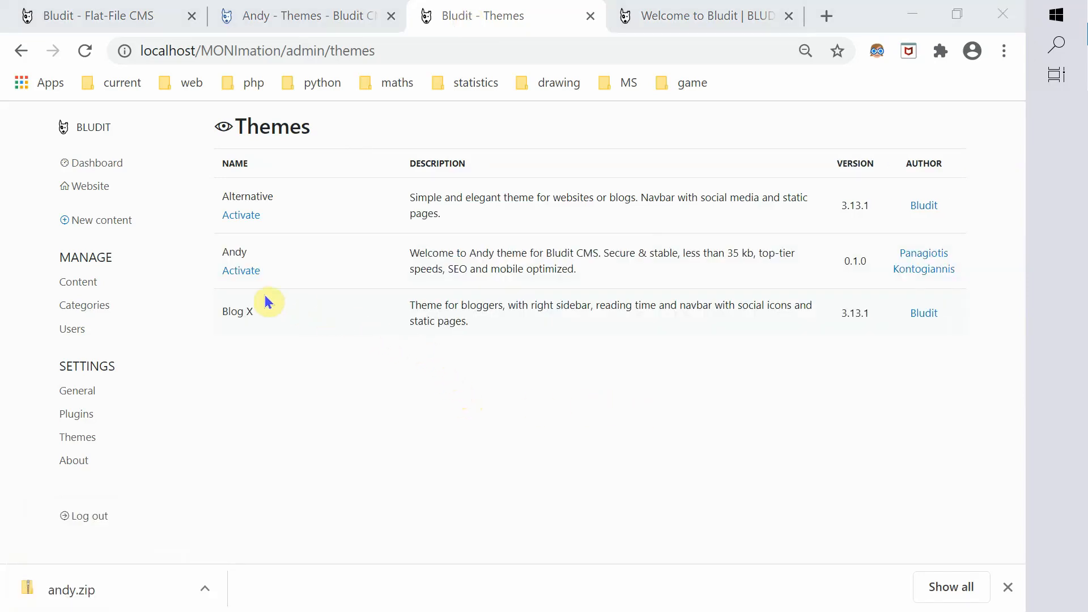
pyautogui.click(254, 276)
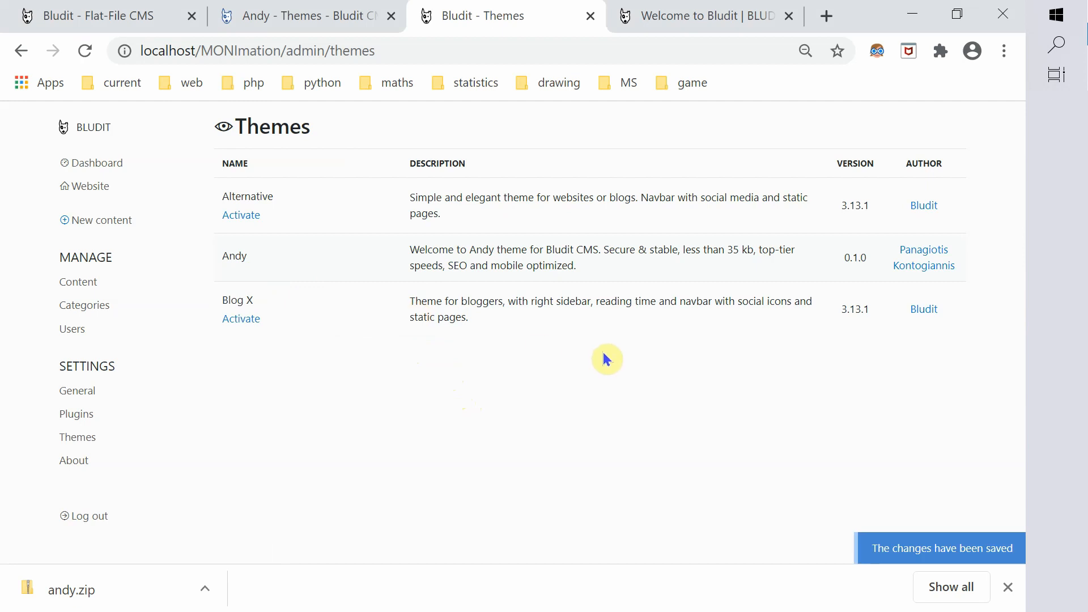
pyautogui.click(700, 28)
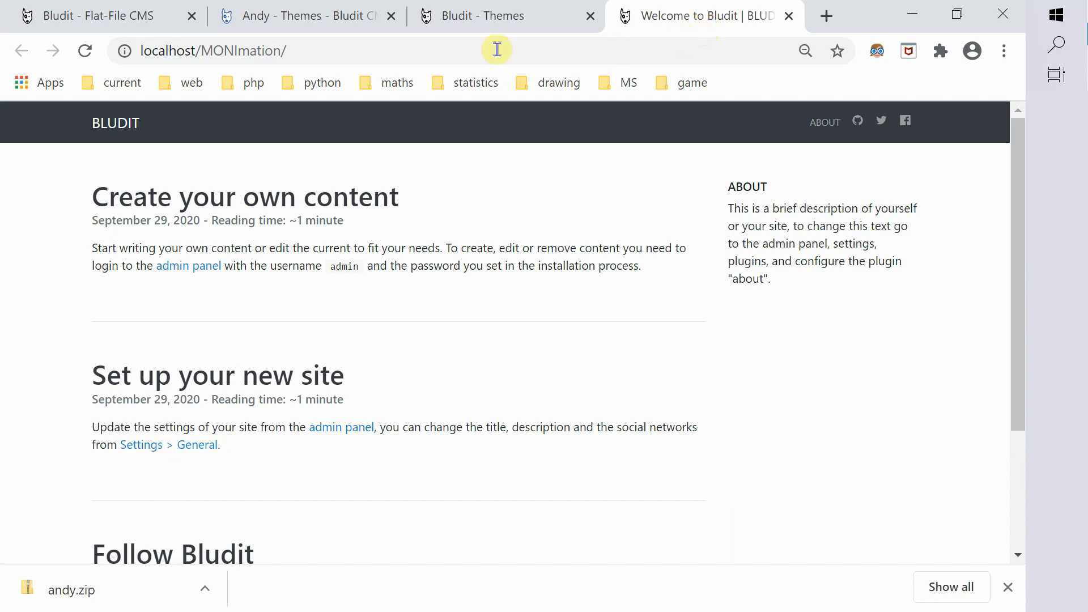
pyautogui.click(83, 49)
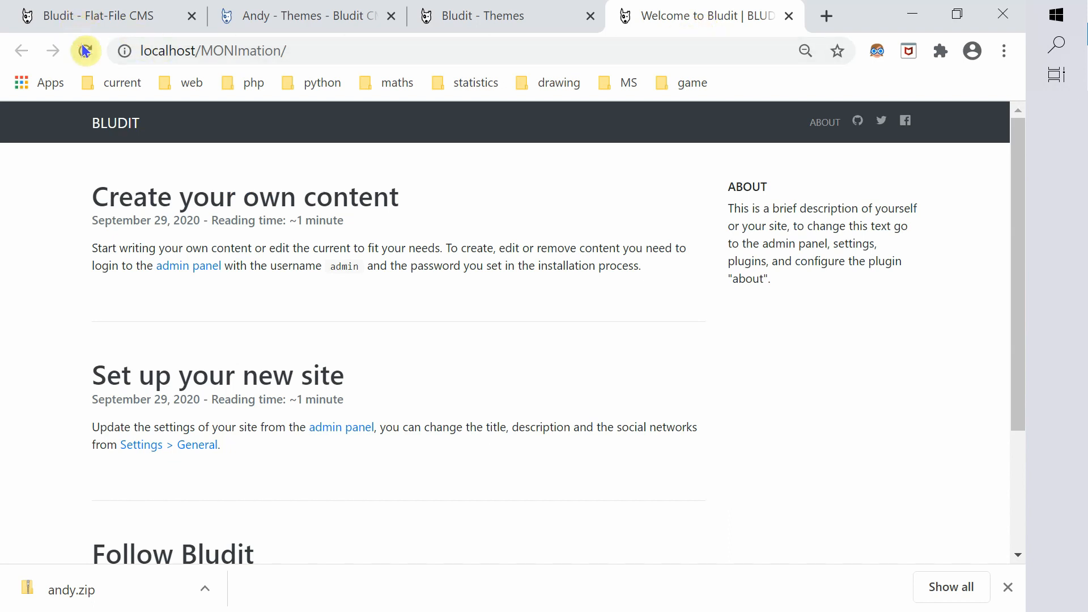